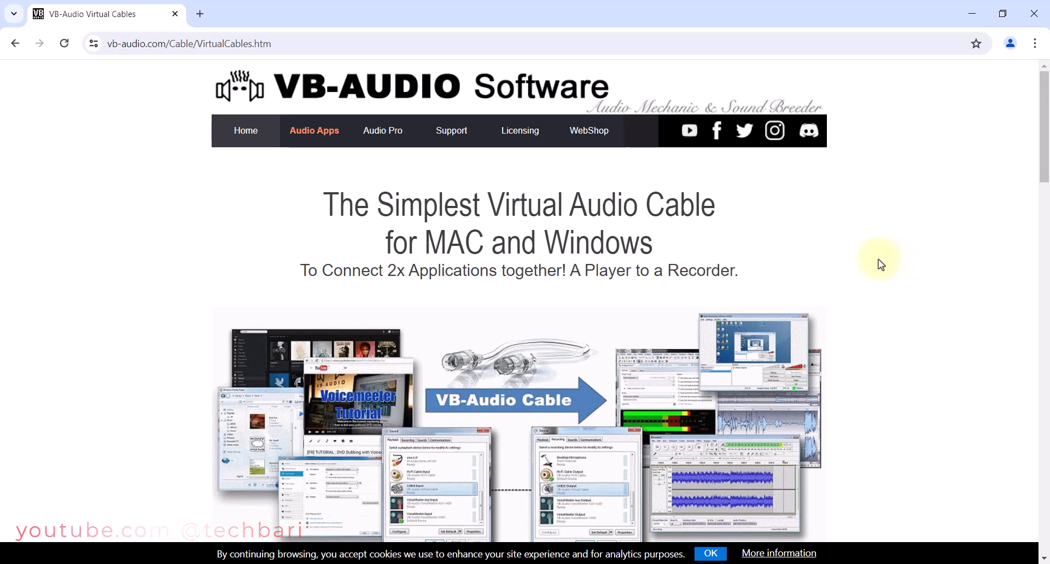
Step: Download the Windows driver package VBCABLE_Driver_Pack43.zip through the free VB-CABLE link and show the file in its folder
scroll(879, 258, down, 3)
scroll(854, 306, down, 1)
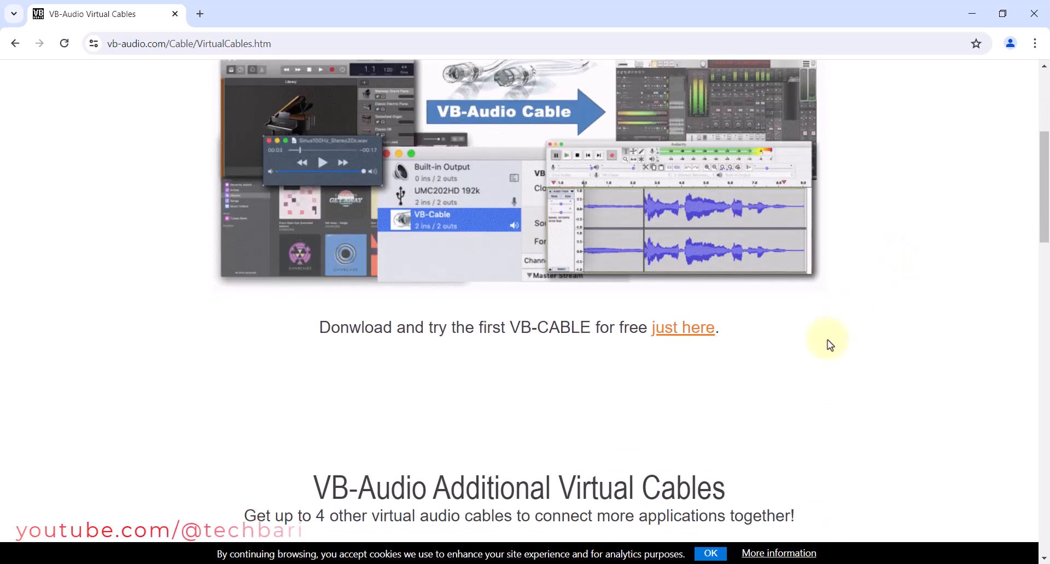
click(679, 330)
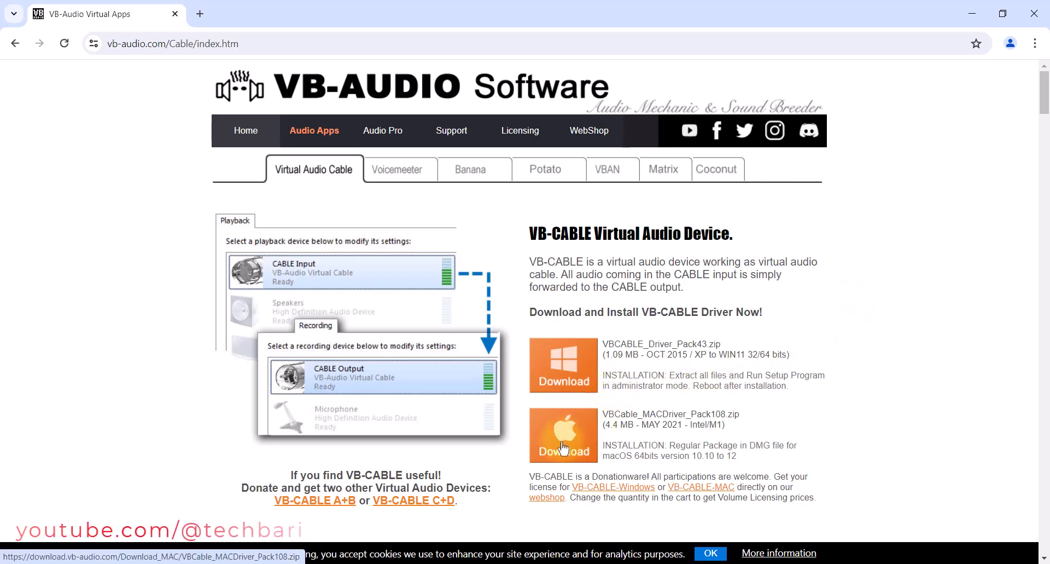
click(566, 376)
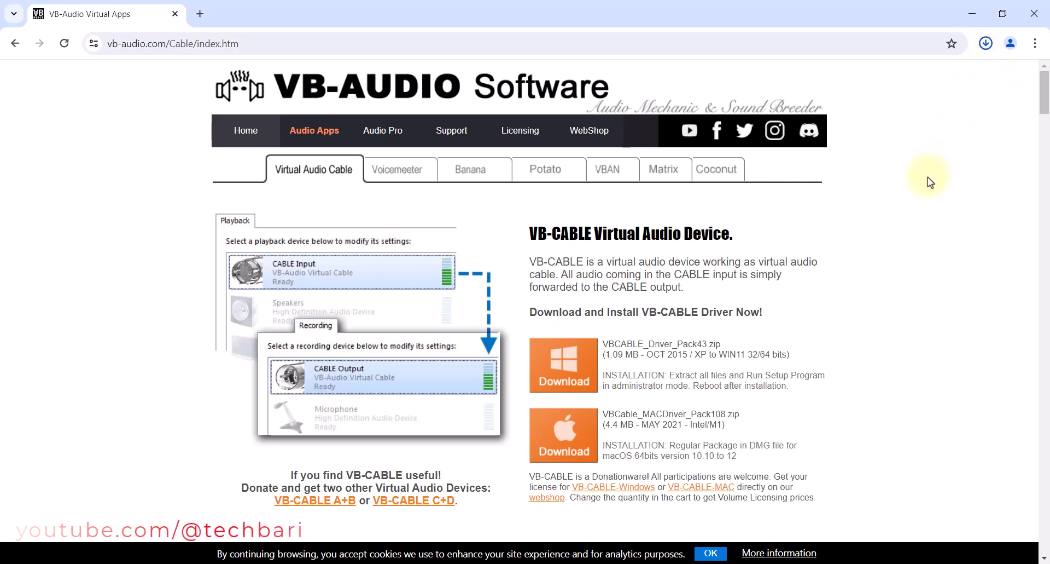
mouse_move(947, 96)
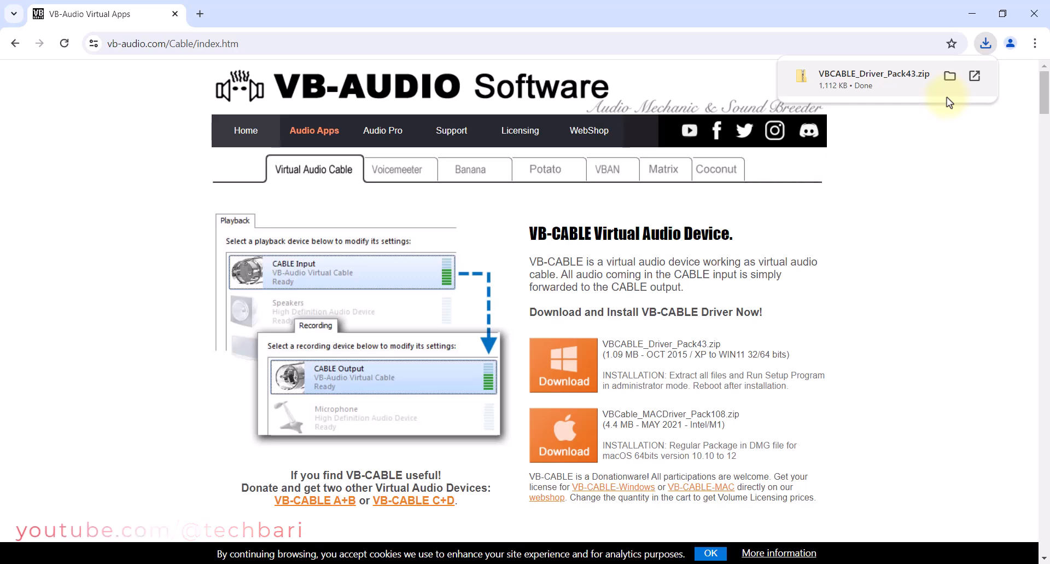
click(950, 76)
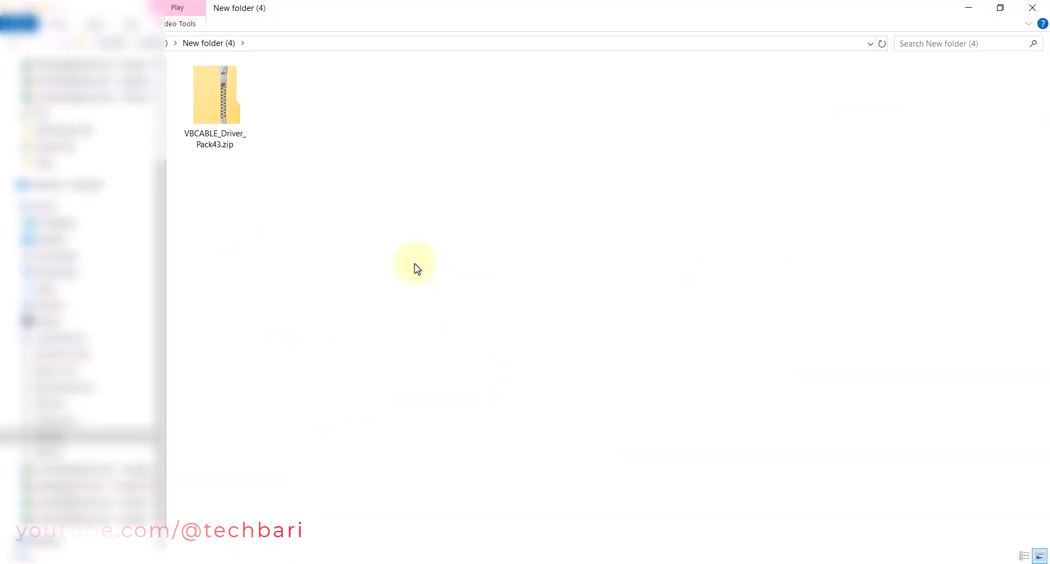
Step: Extract VBCABLE_Driver_Pack43.zip into the current folder with 7-Zip and refresh the folder view
right_click(232, 120)
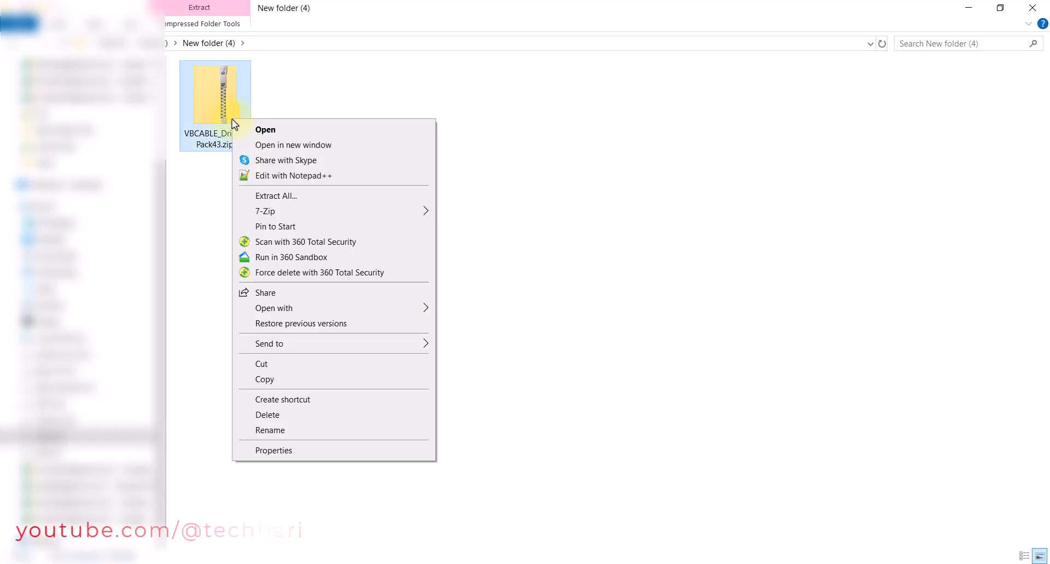
mouse_move(291, 209)
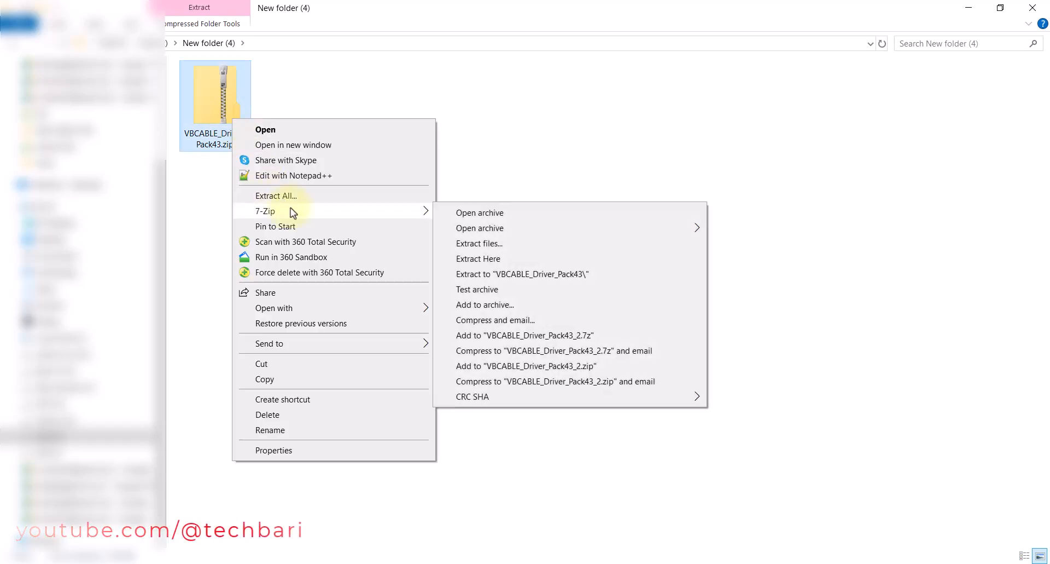
click(527, 258)
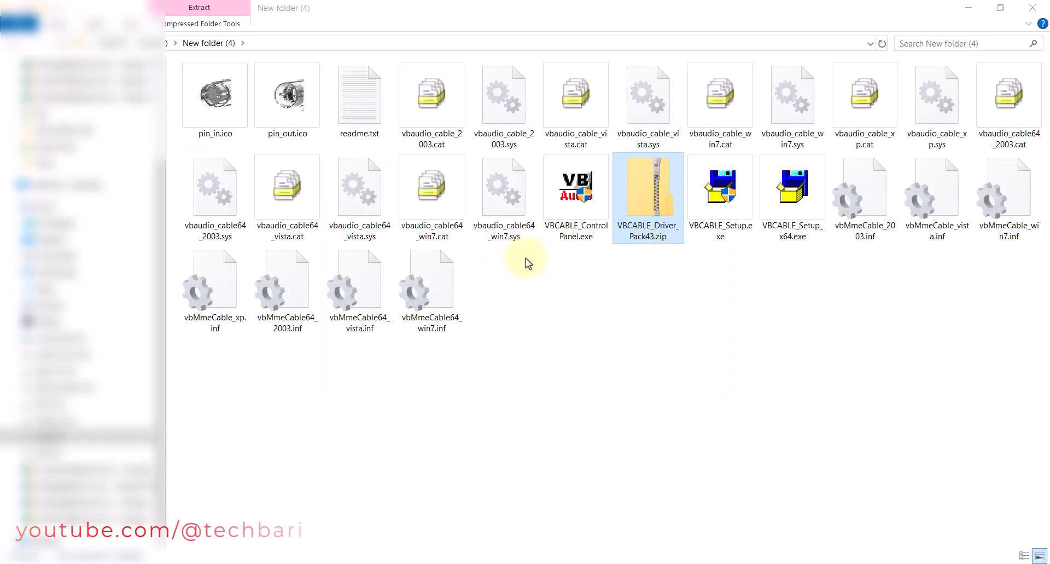
click(710, 338)
right_click(710, 338)
click(729, 396)
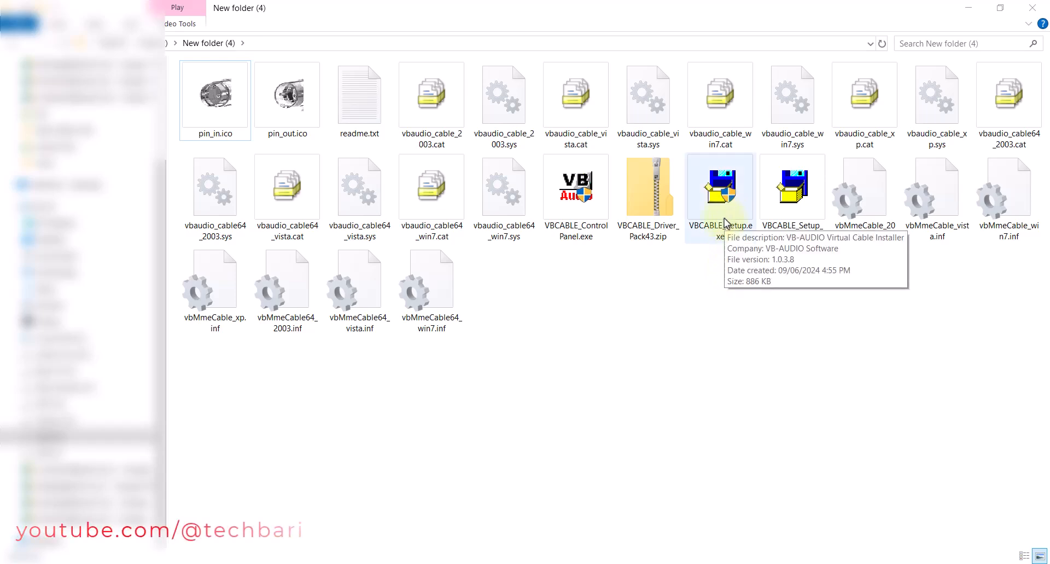
Step: Run VBCABLE_Setup_x64.exe as administrator and install the virtual cable driver, allowing the device software
click(794, 221)
right_click(793, 222)
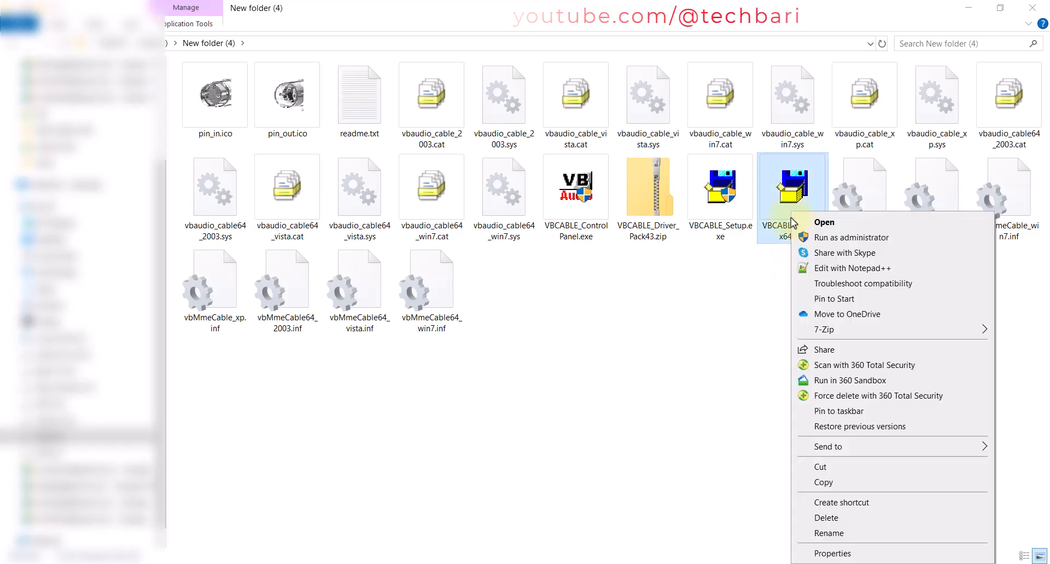
click(805, 237)
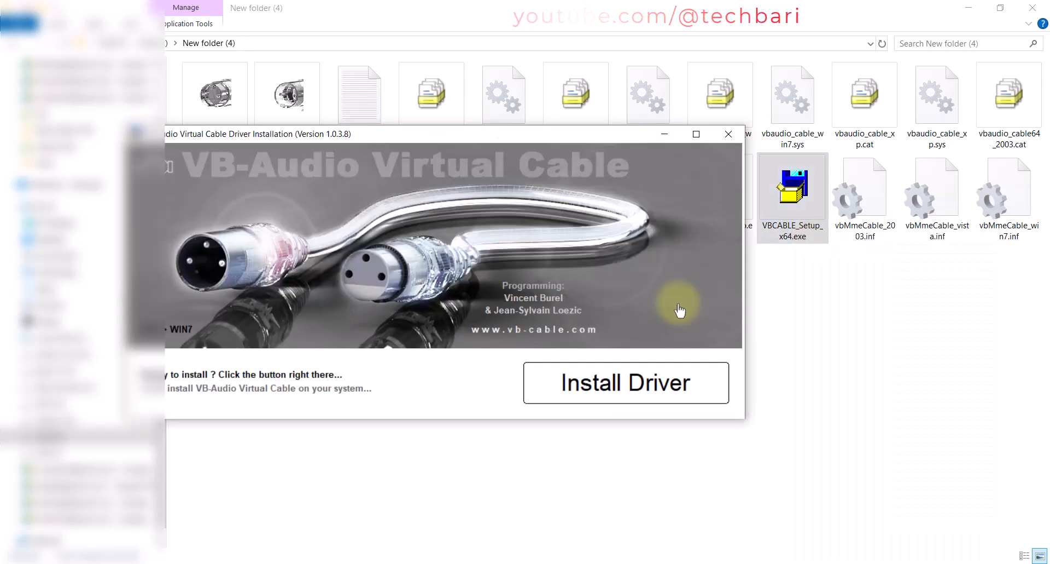
click(643, 386)
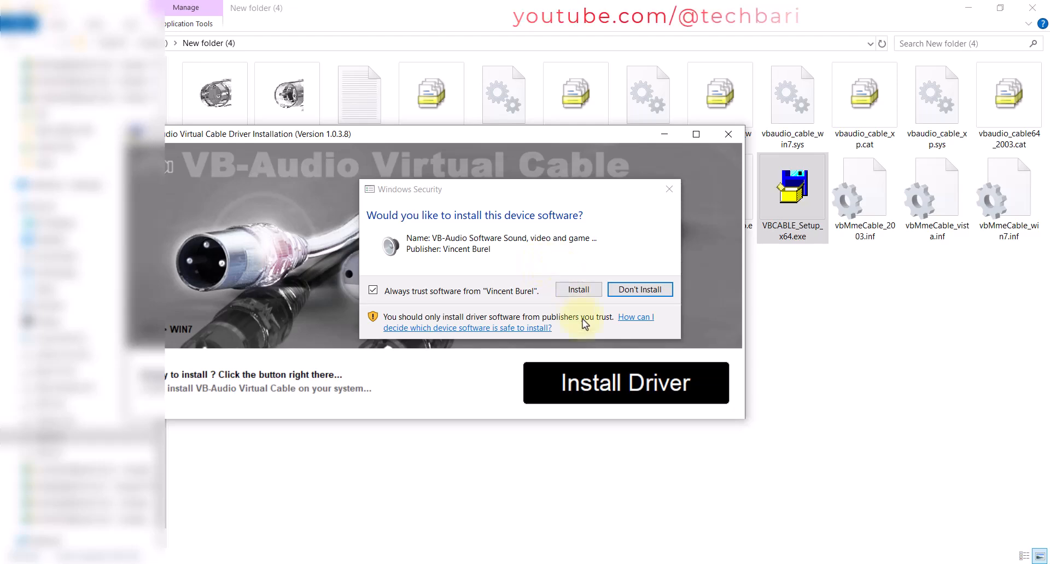
click(579, 290)
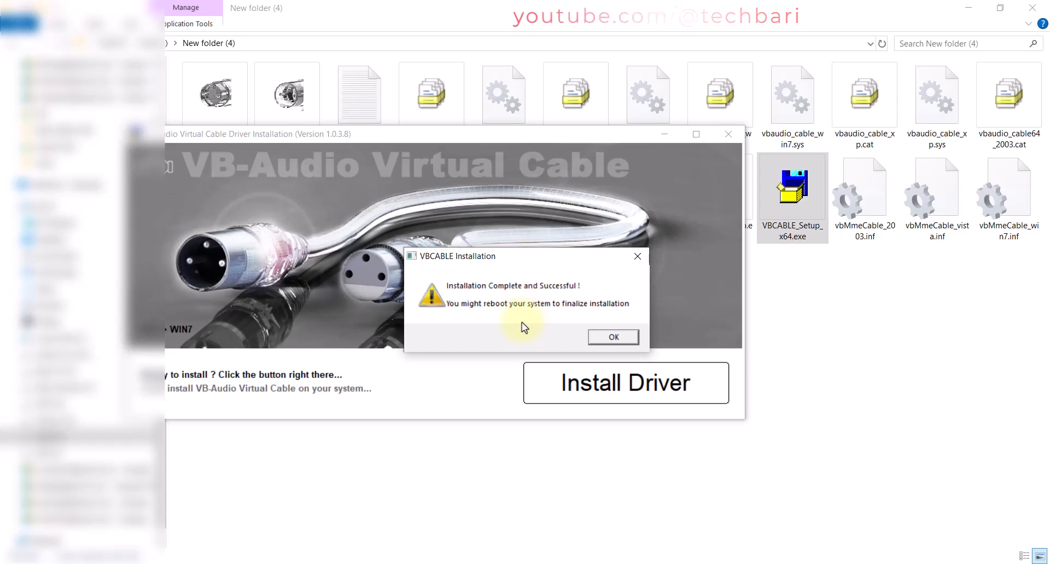
click(614, 337)
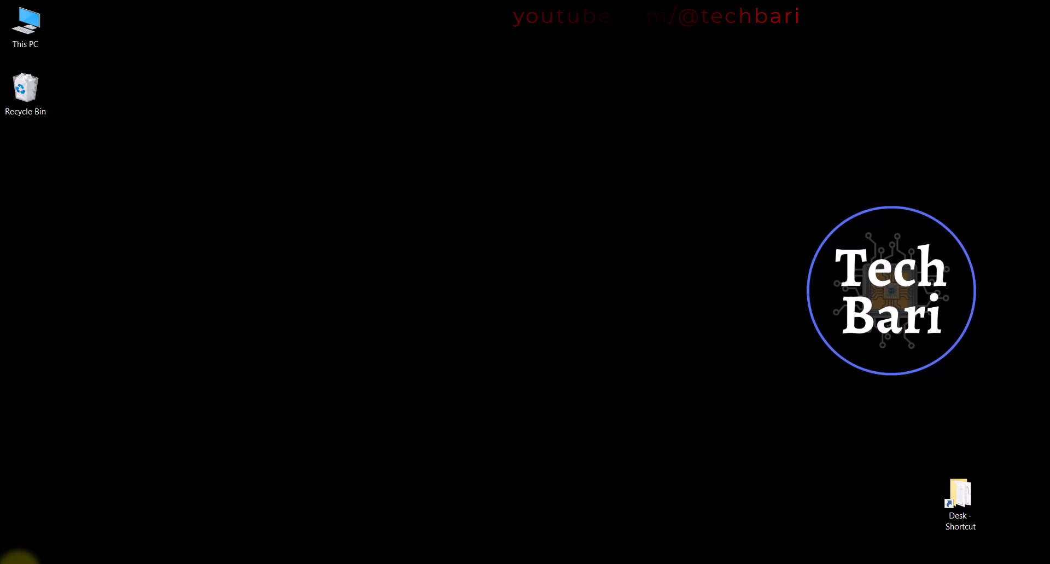
Step: Search the Windows settings for "sound" and check the output and input devices under Manage sound devices
click(14, 551)
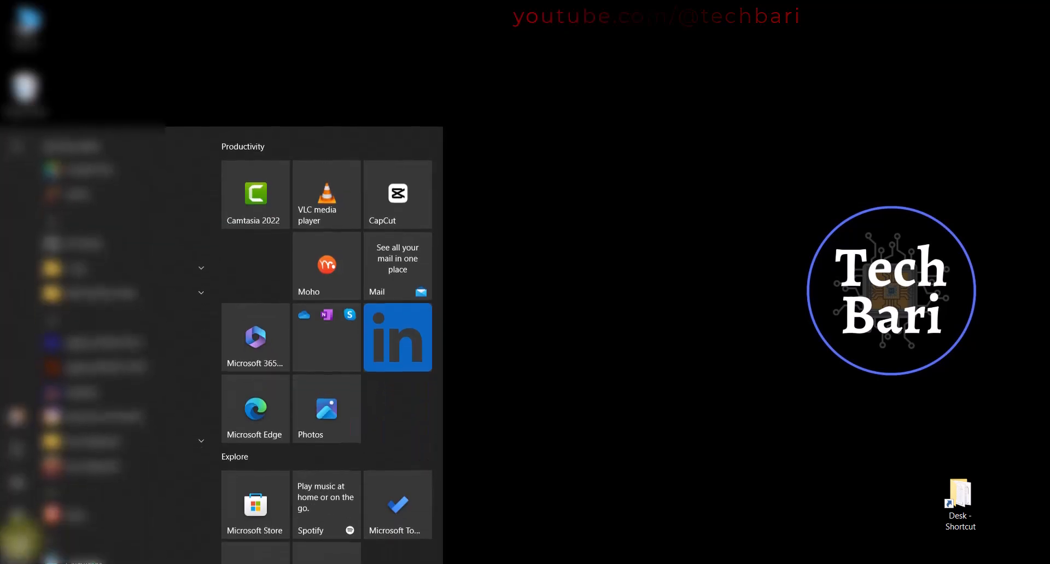
click(18, 512)
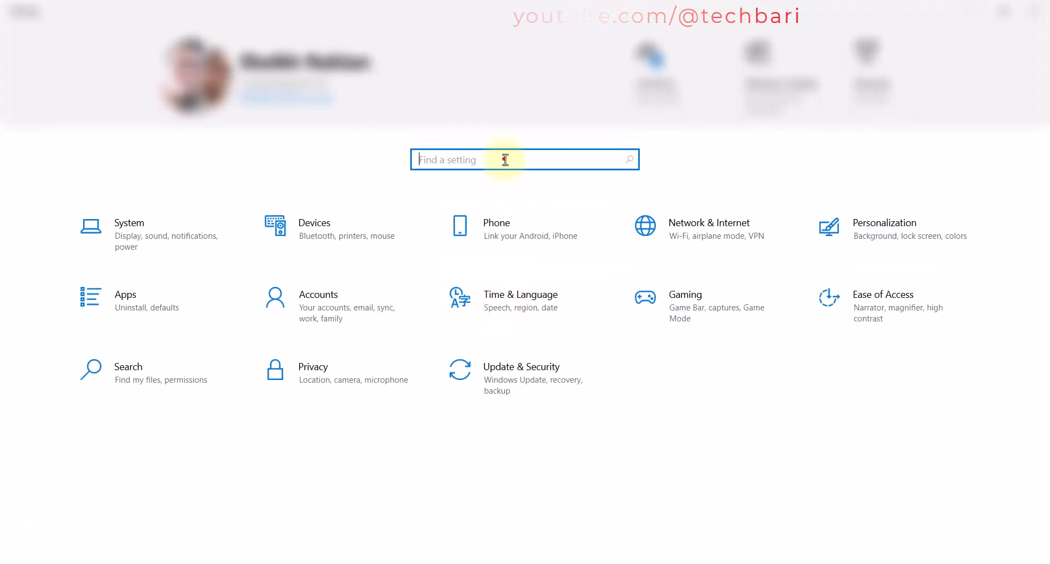
text(sound)
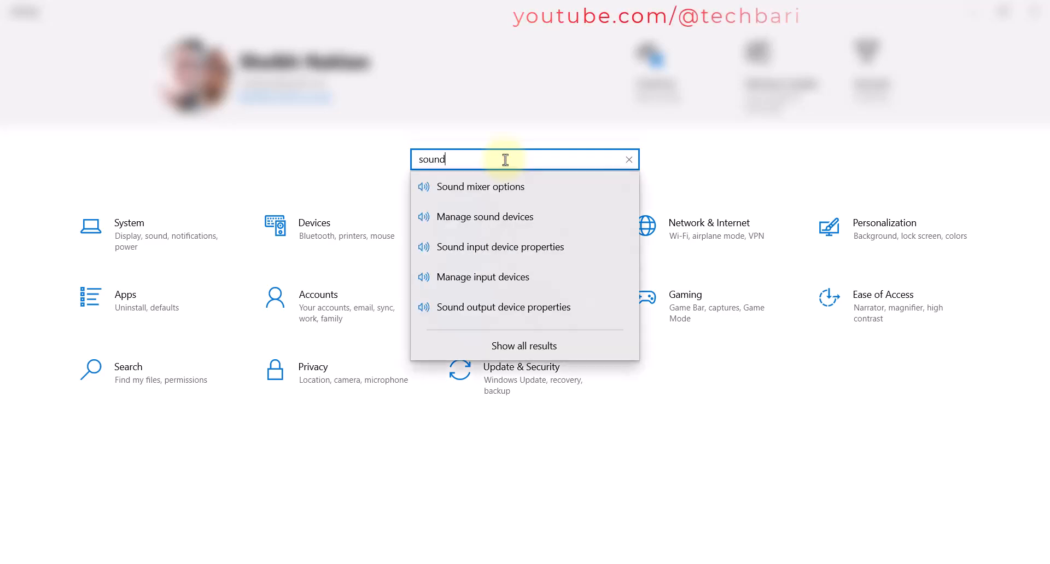
key(Return)
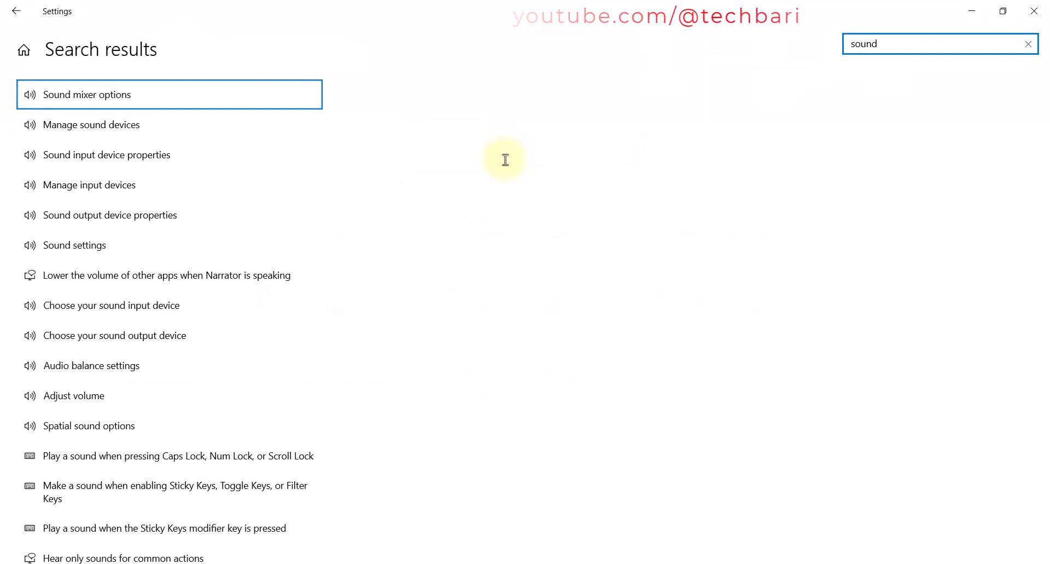
click(133, 128)
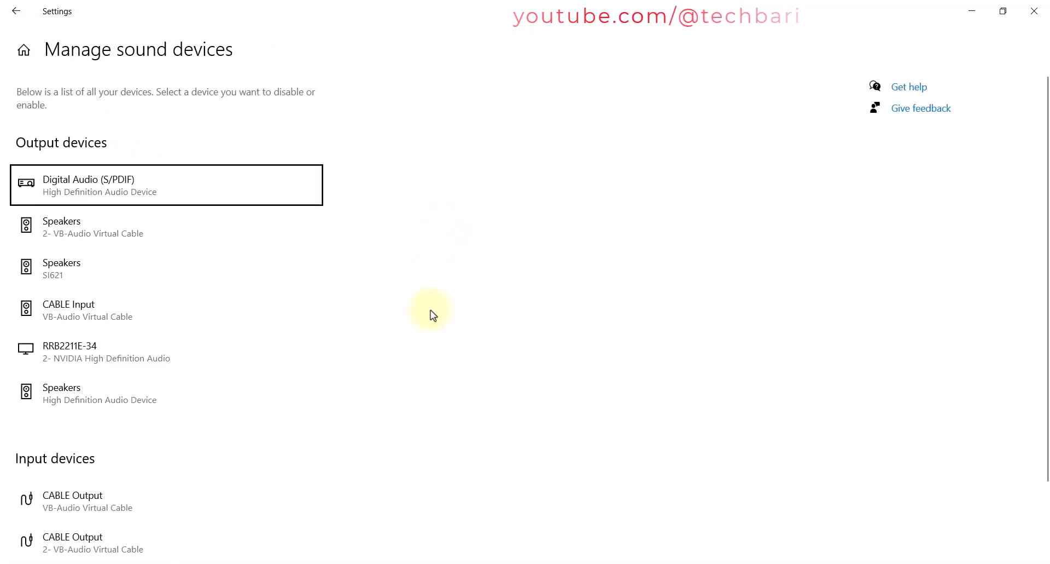
scroll(430, 317, down, 2)
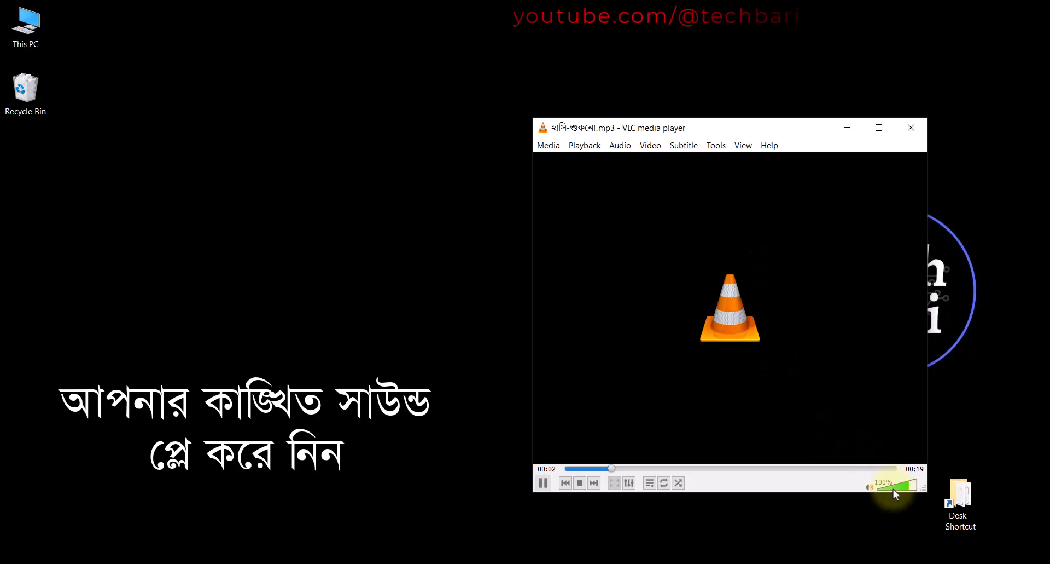
Step: Raise the VLC volume to 125%, move the player window nearer the screen centre, and stop playback
click(916, 485)
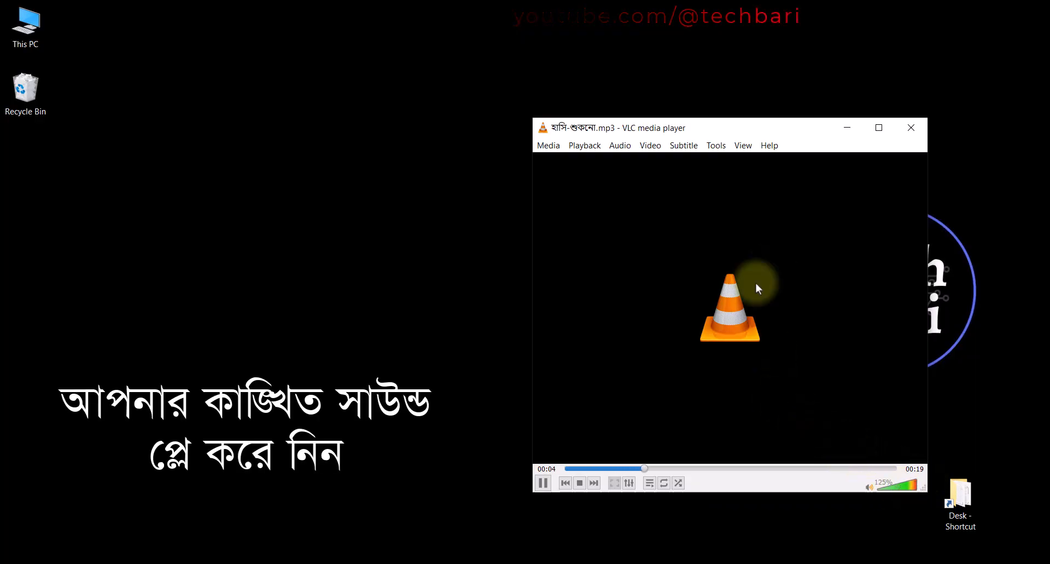
drag(717, 130, 495, 88)
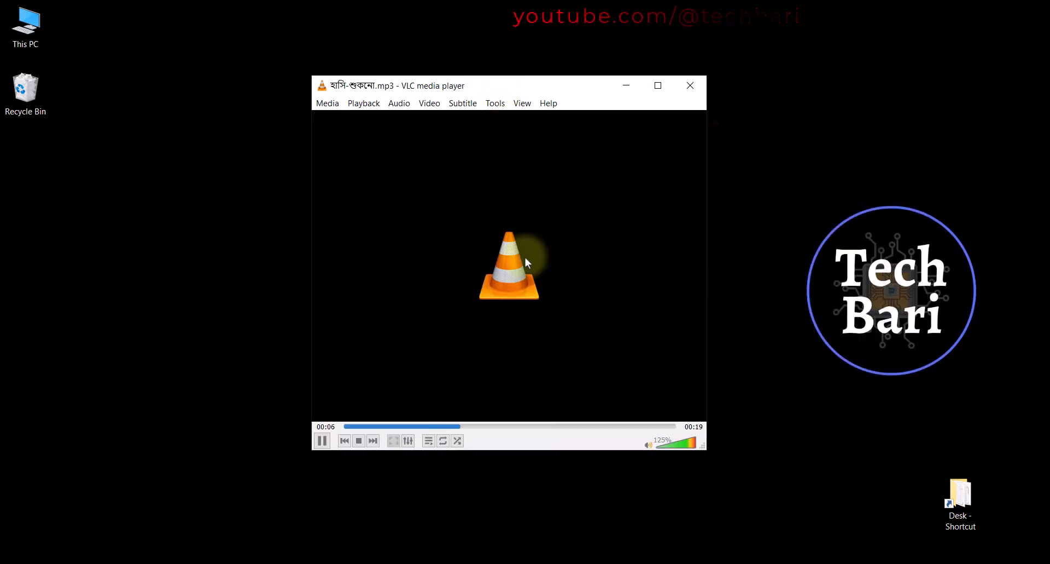
click(322, 440)
click(359, 441)
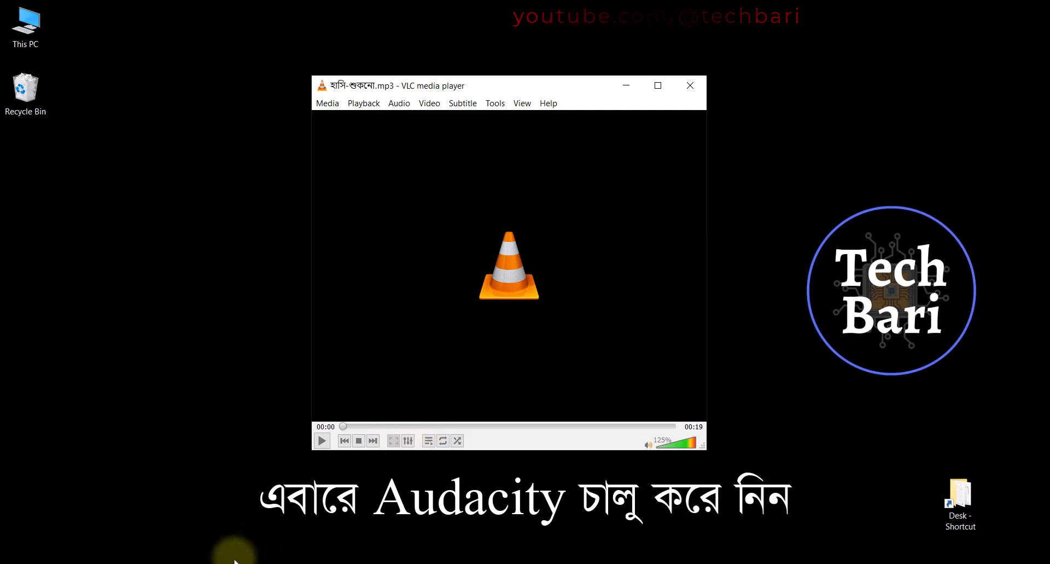
Step: Switch to Audacity and set the recording device to CABLE Output (2- VB-Audio Virtu)
click(186, 561)
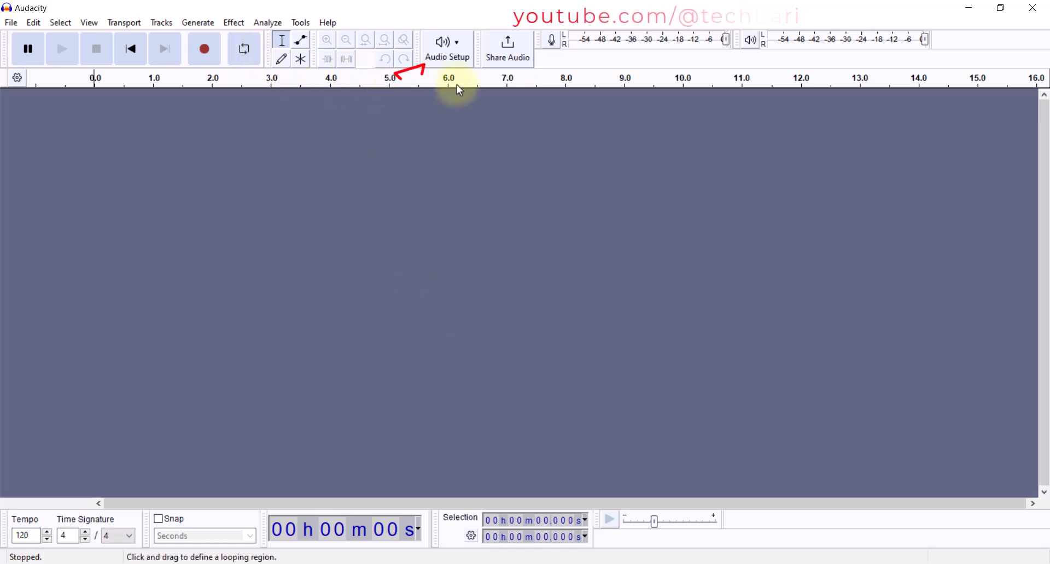
click(452, 57)
mouse_move(479, 121)
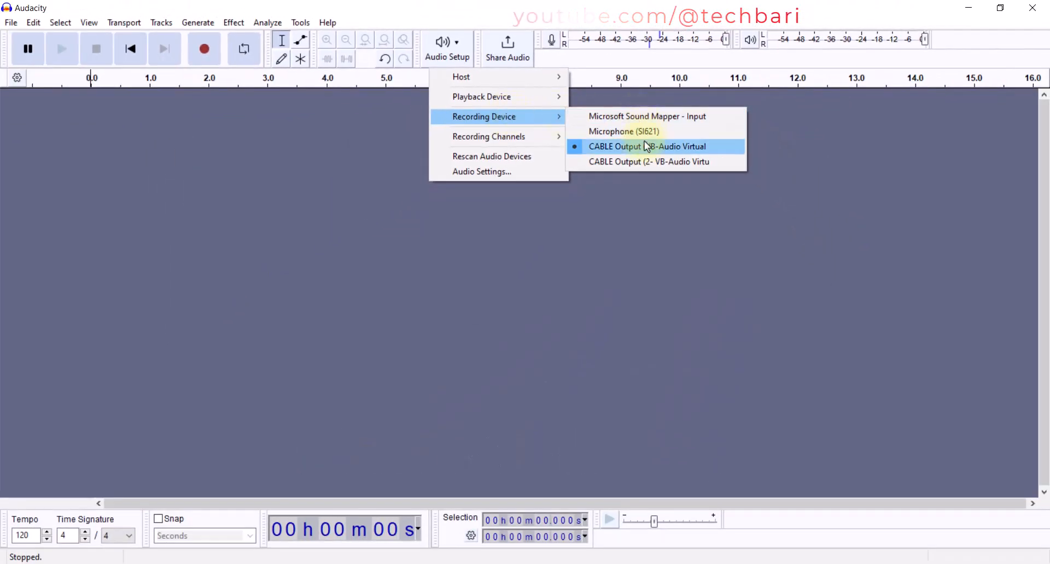
click(629, 162)
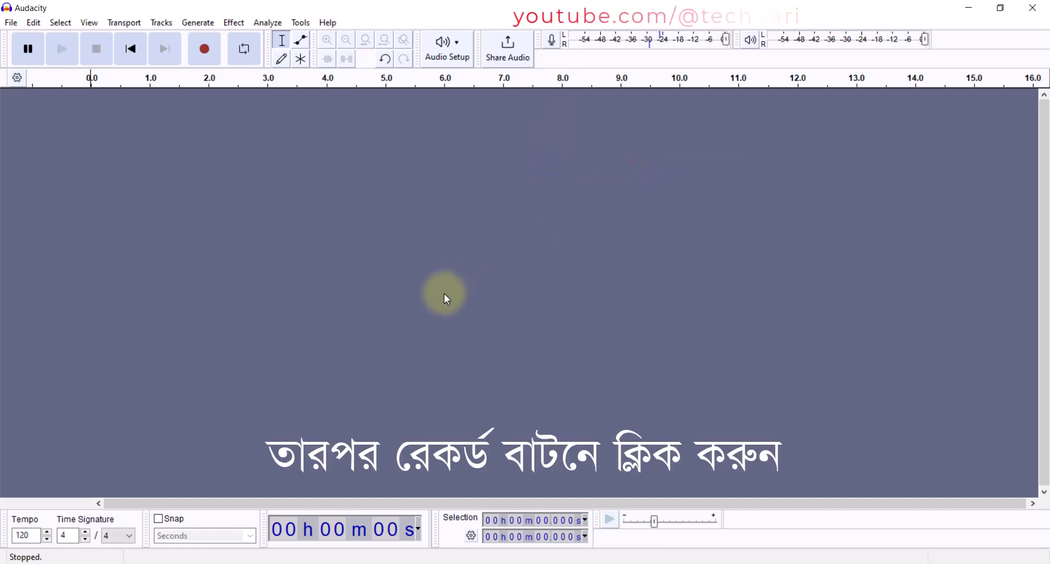
Step: Record about 16 seconds in Audacity while the MP3 plays in VLC, stop the recording, and close VLC
click(205, 48)
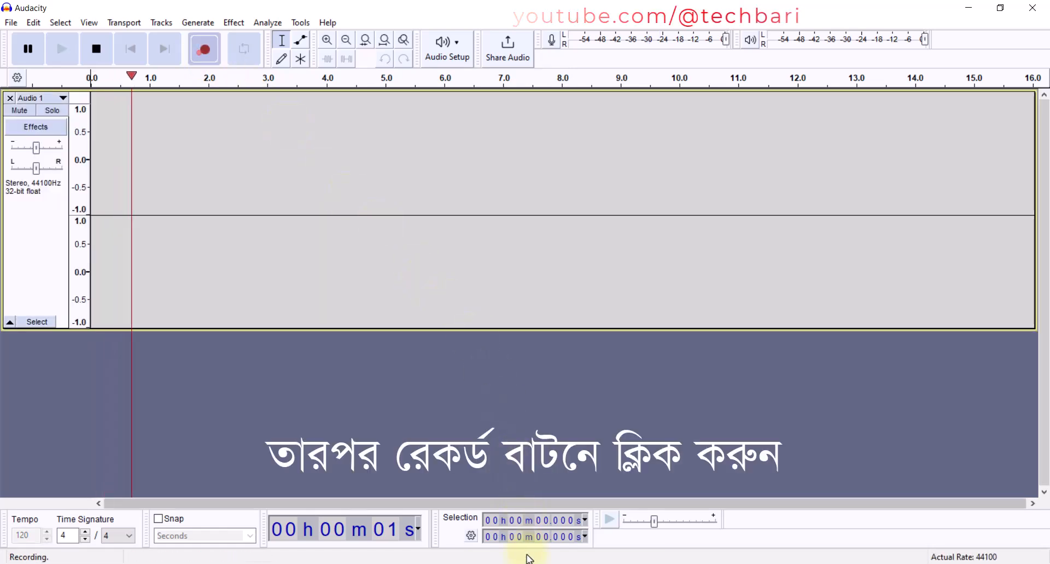
click(322, 440)
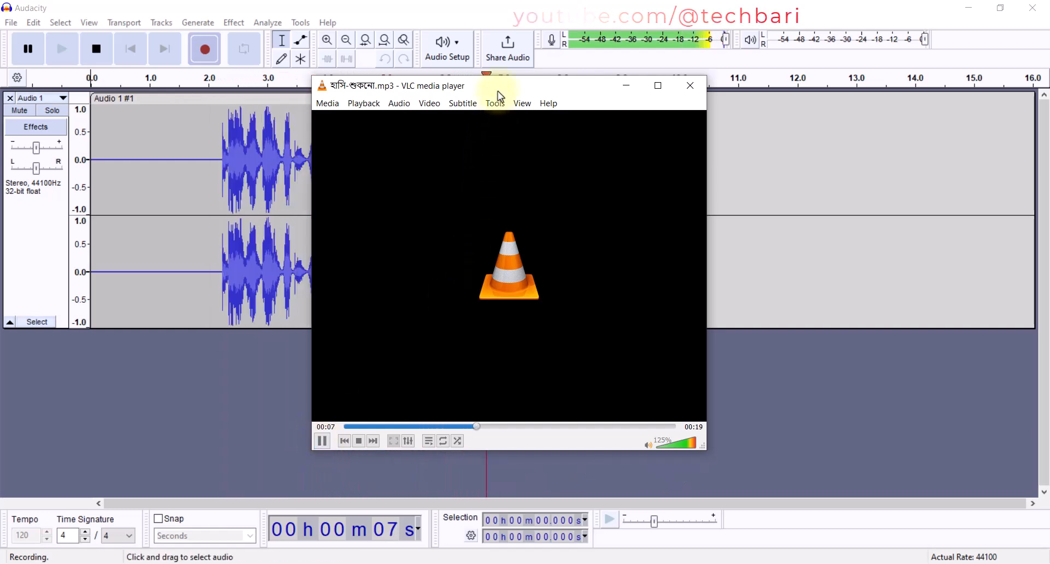
drag(503, 89, 810, 293)
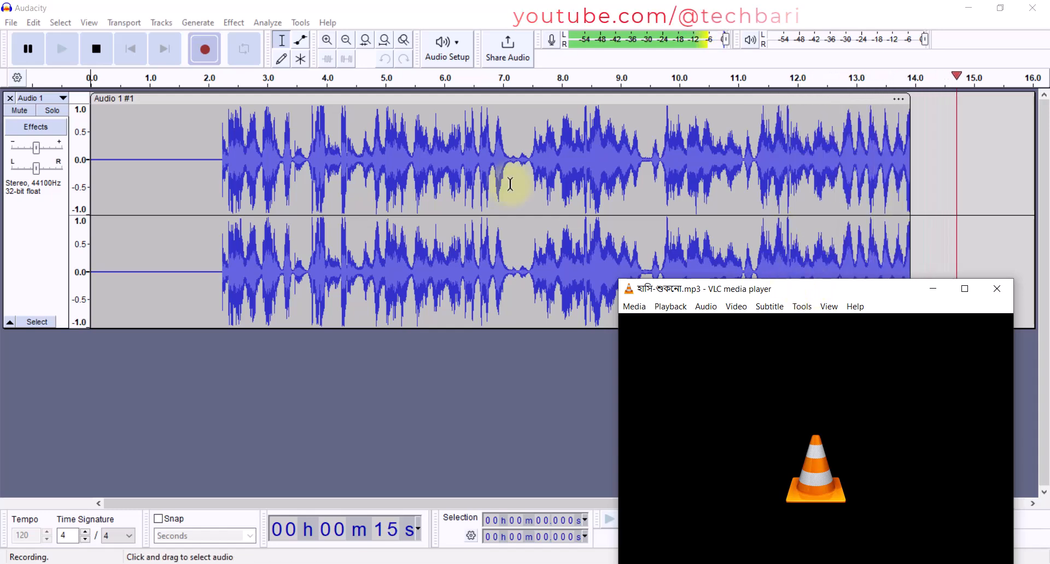
click(95, 51)
click(687, 409)
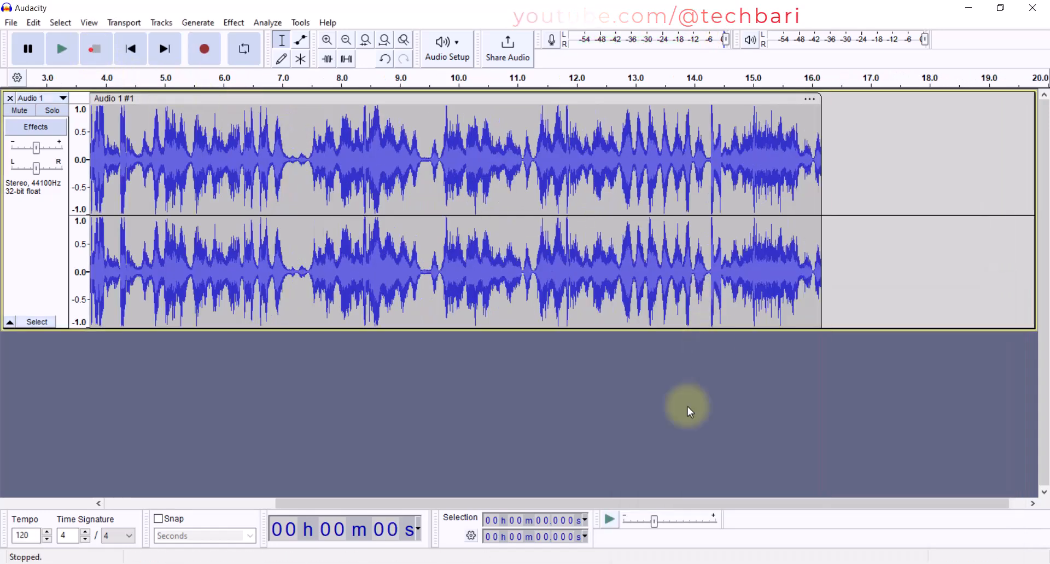
click(992, 289)
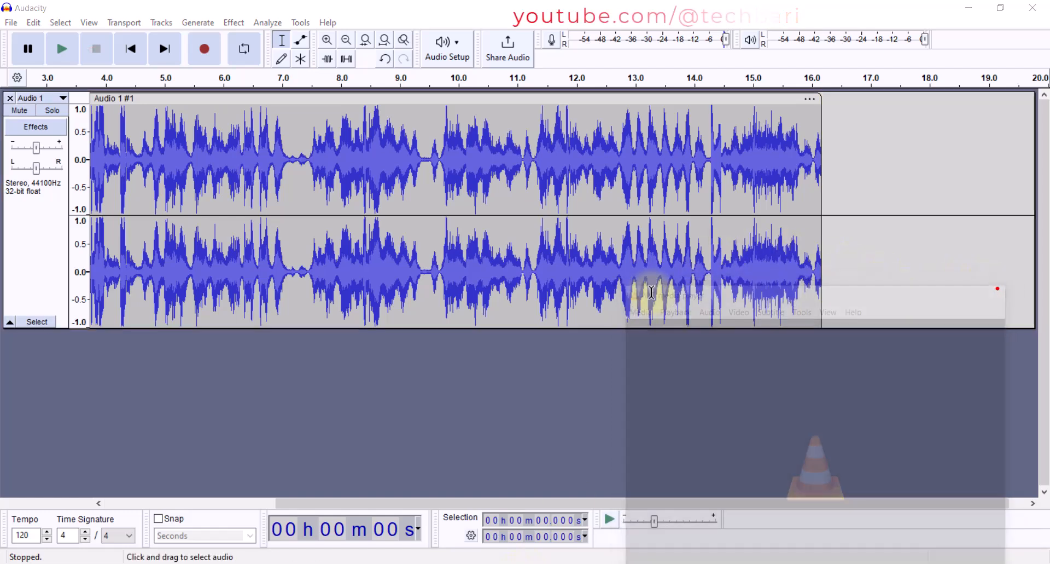
Step: Play the recorded track twice from near the 4-second mark, stopping playback each time
click(99, 78)
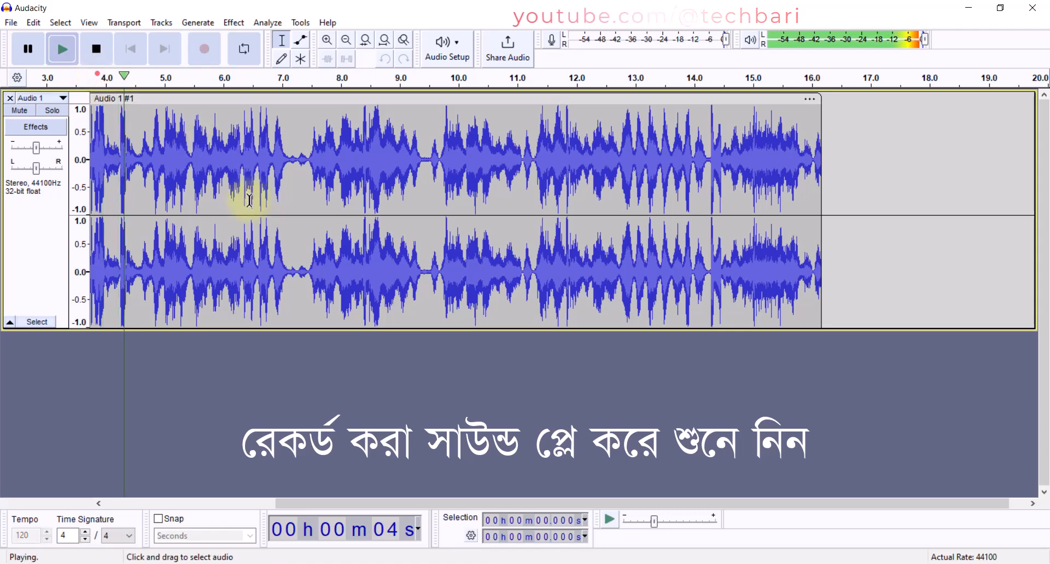
click(96, 52)
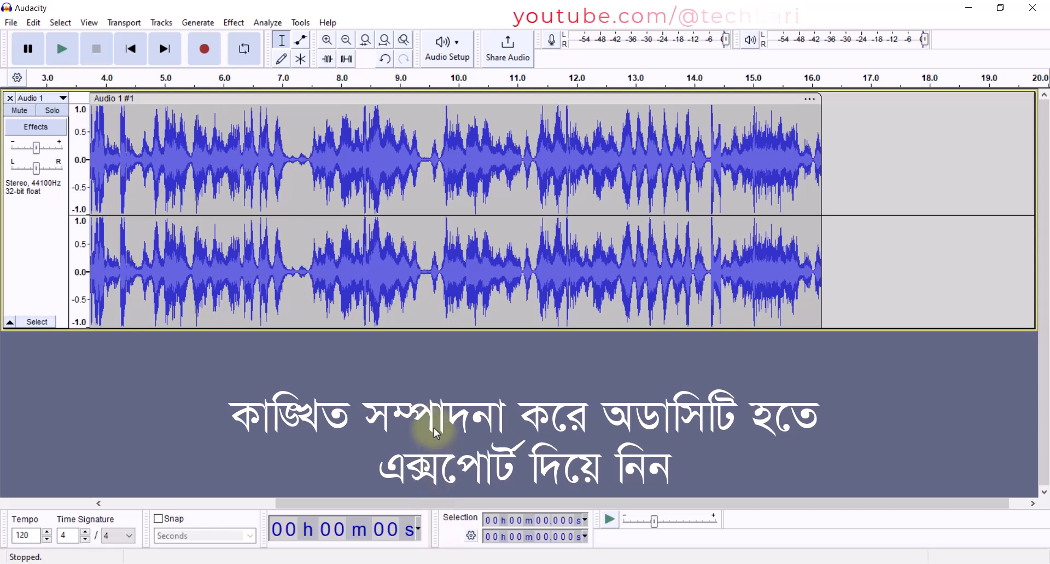
click(100, 81)
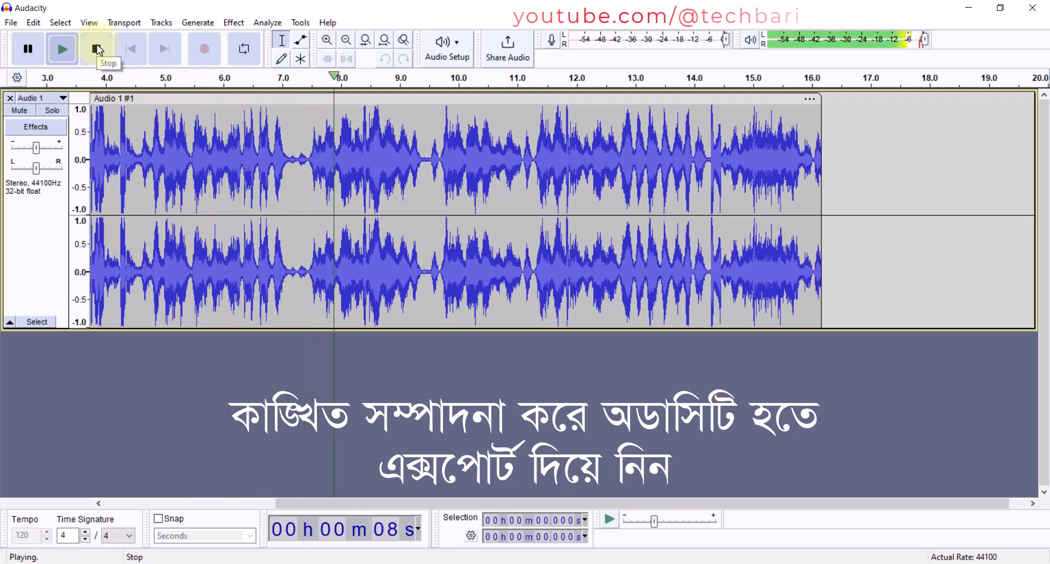
click(97, 49)
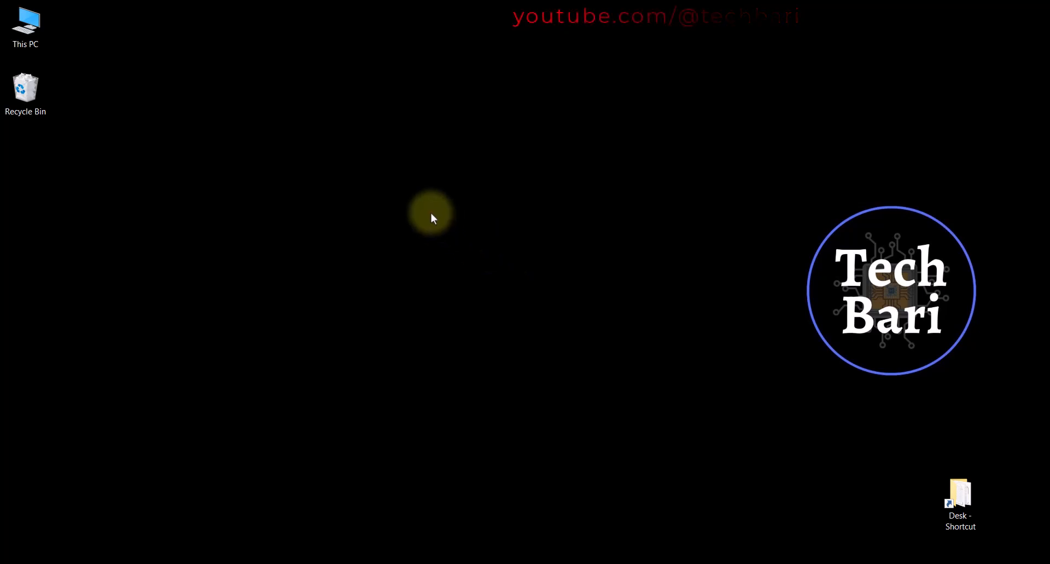
right_click(431, 212)
click(458, 255)
right_click(440, 215)
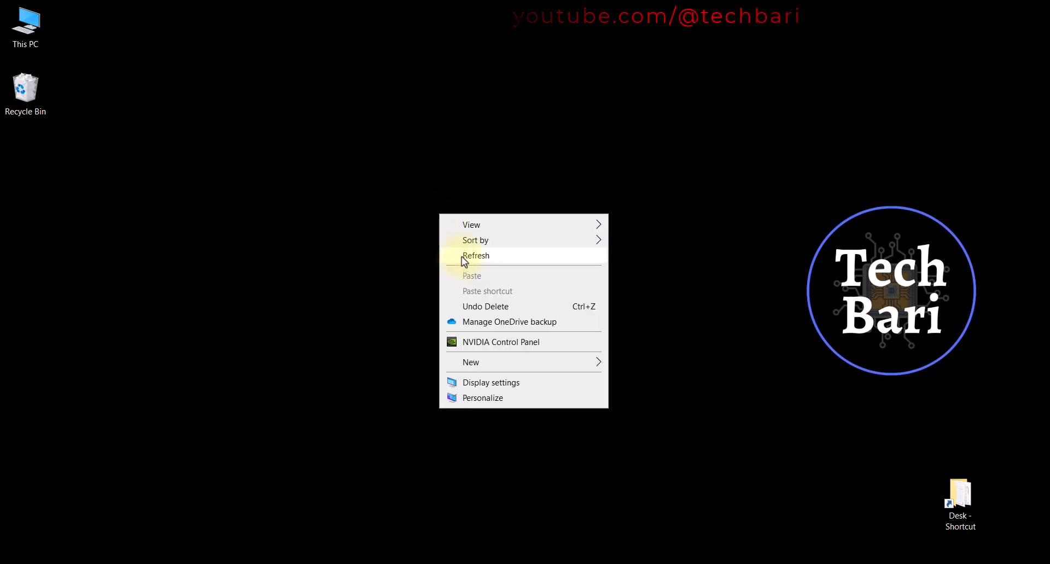
click(462, 256)
right_click(440, 214)
click(463, 255)
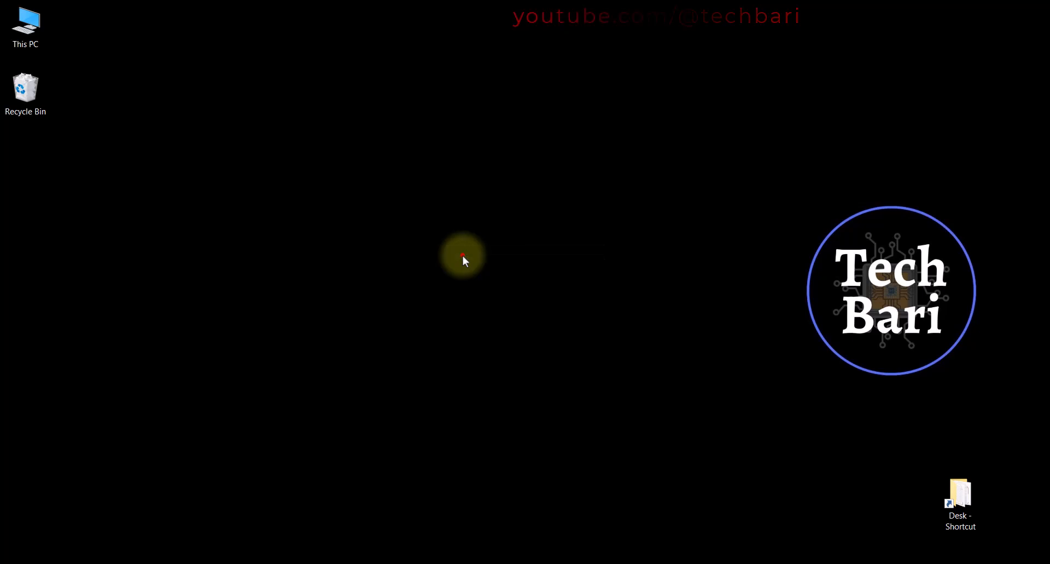